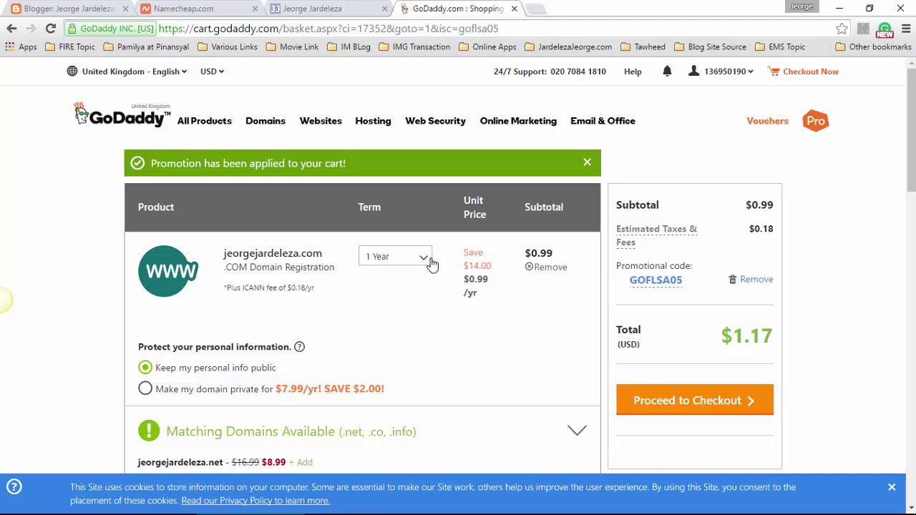
# - Set the .com domain's registration term to 2 years in the GoDaddy cart and compare it with the Namecheap cart
pyautogui.click(423, 259)
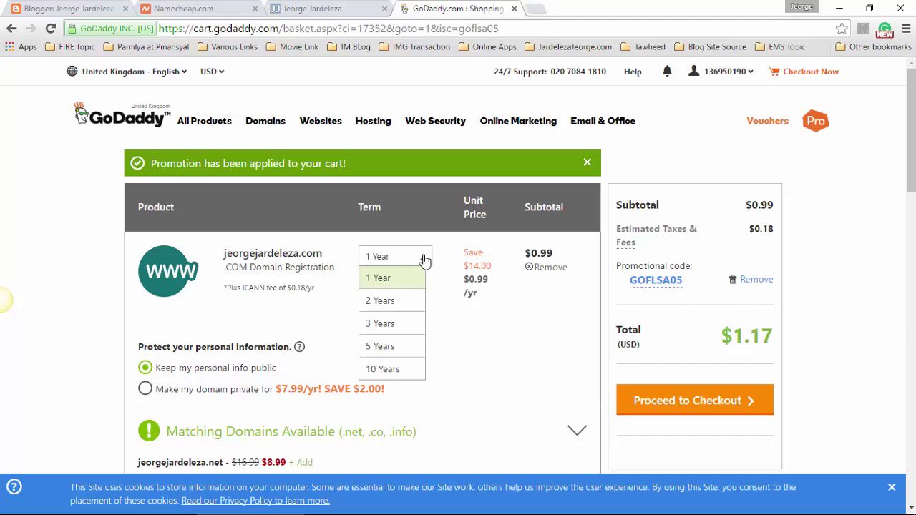
pyautogui.click(384, 304)
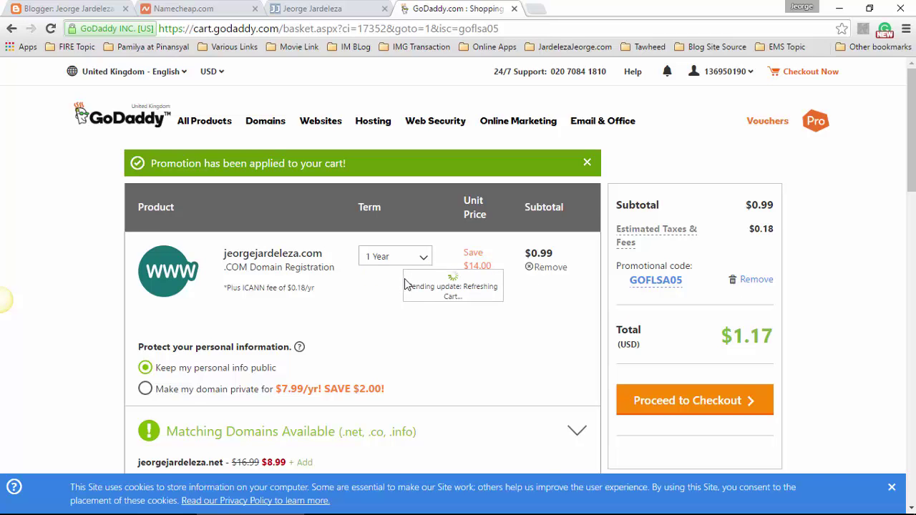
pyautogui.hotkey('ctrl', '2')
pyautogui.scroll(-3, 805, 406)
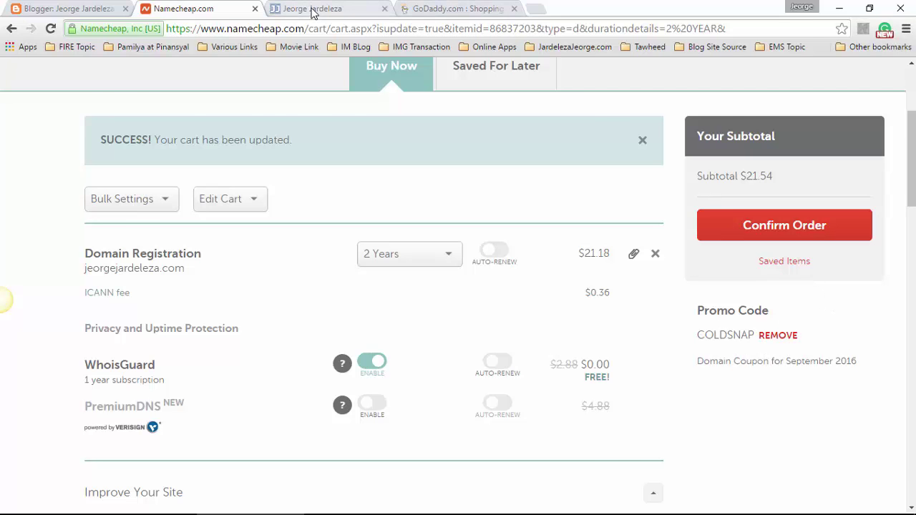
# - Try a 3-year term for the domain in the GoDaddy cart and check it against the 2-year Namecheap cart
pyautogui.click(421, 8)
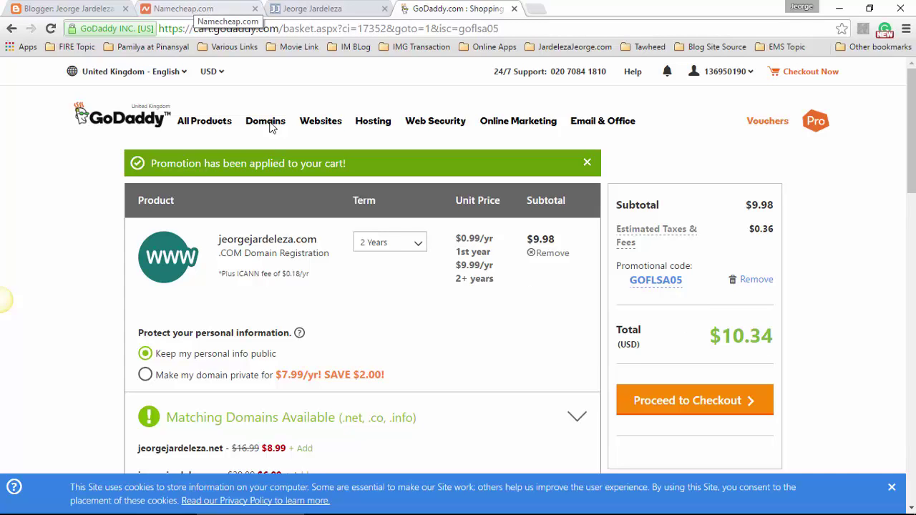
pyautogui.click(414, 244)
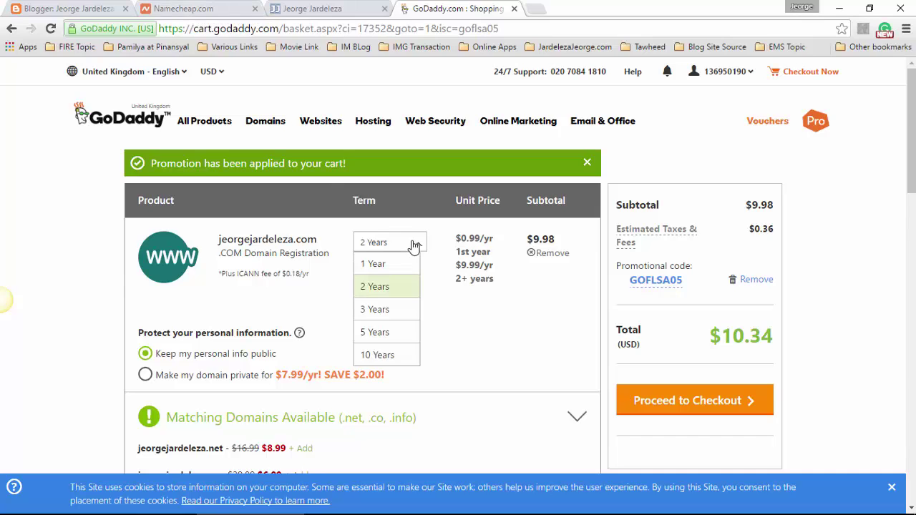
pyautogui.click(376, 311)
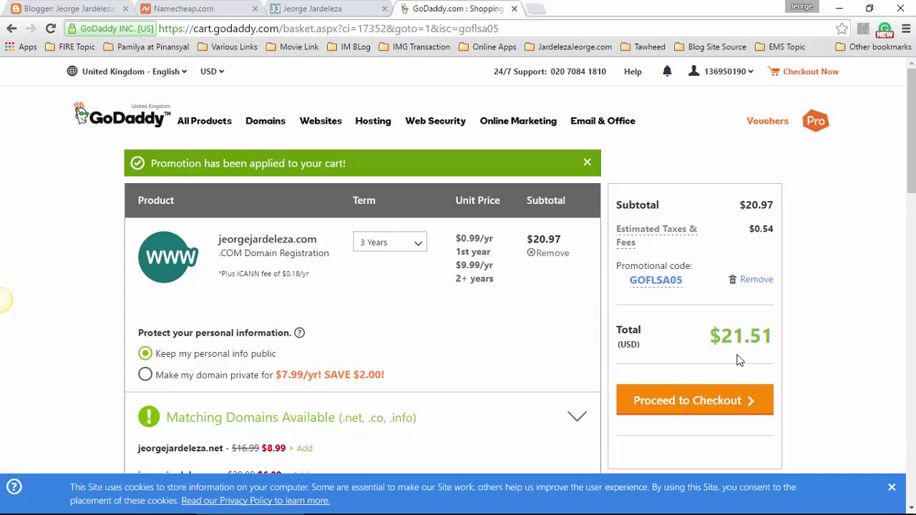
pyautogui.click(192, 7)
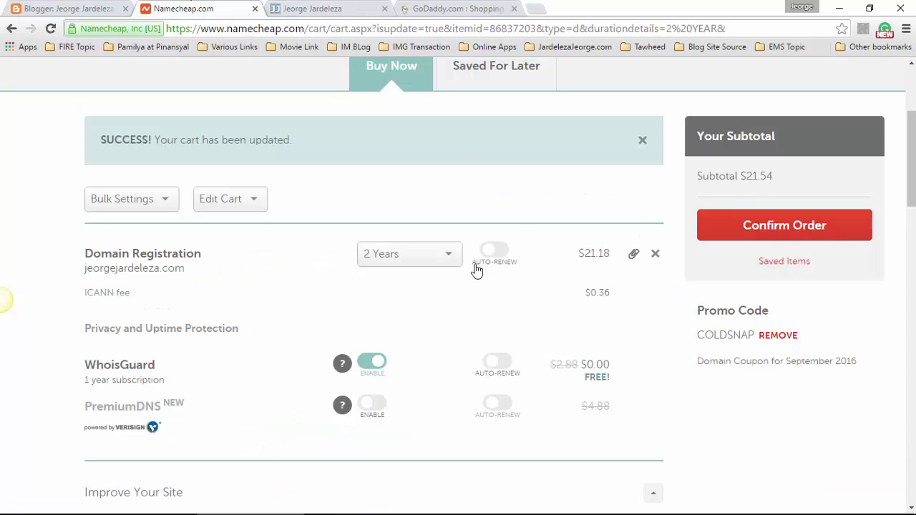
pyautogui.scroll(3, 743, 194)
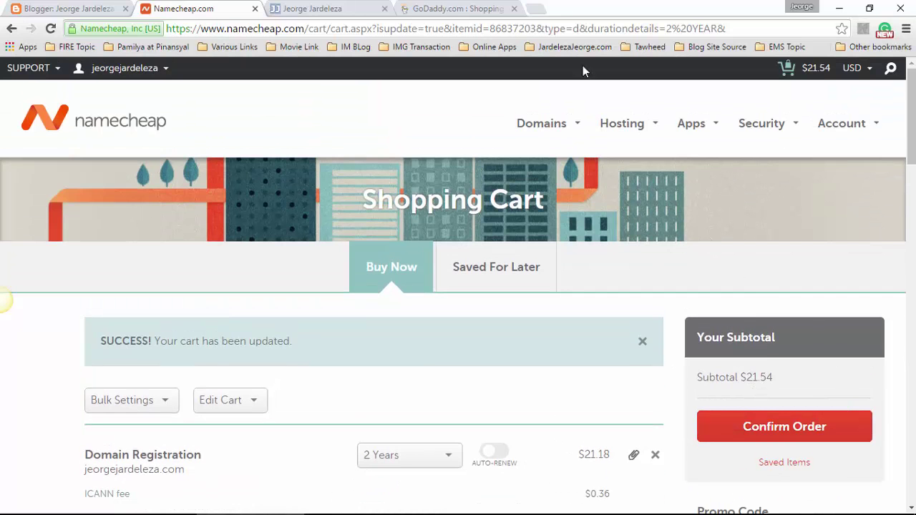
# - Check out the GoDaddy cart with the 2-year term and continue through the billing and card payment form
pyautogui.click(445, 9)
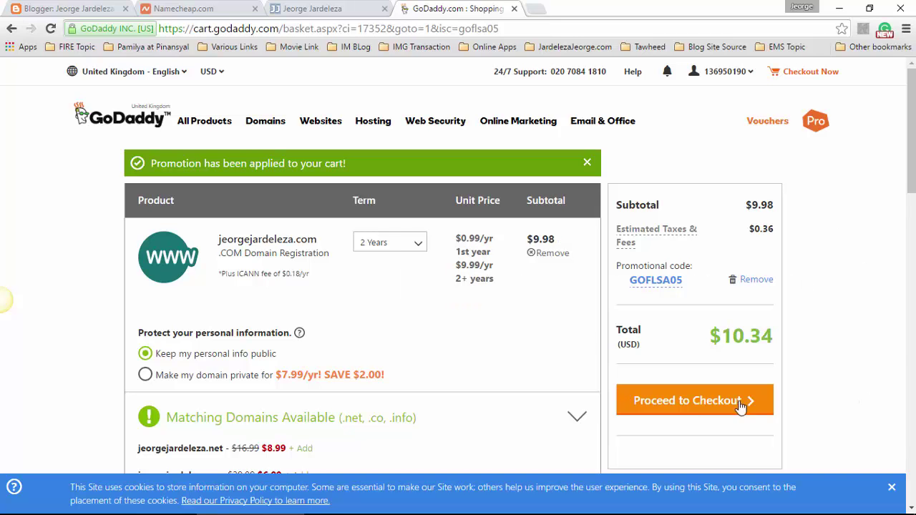
pyautogui.click(696, 405)
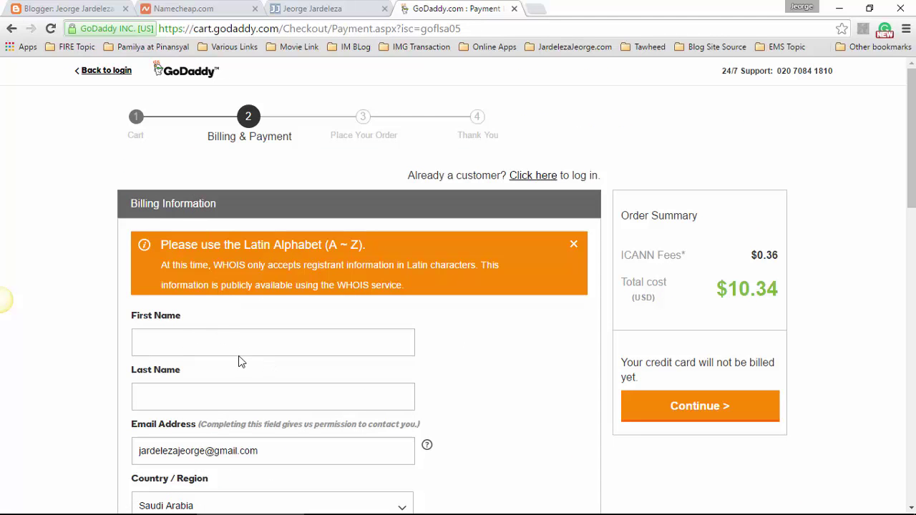
pyautogui.click(222, 342)
pyautogui.scroll(-10, 272, 250)
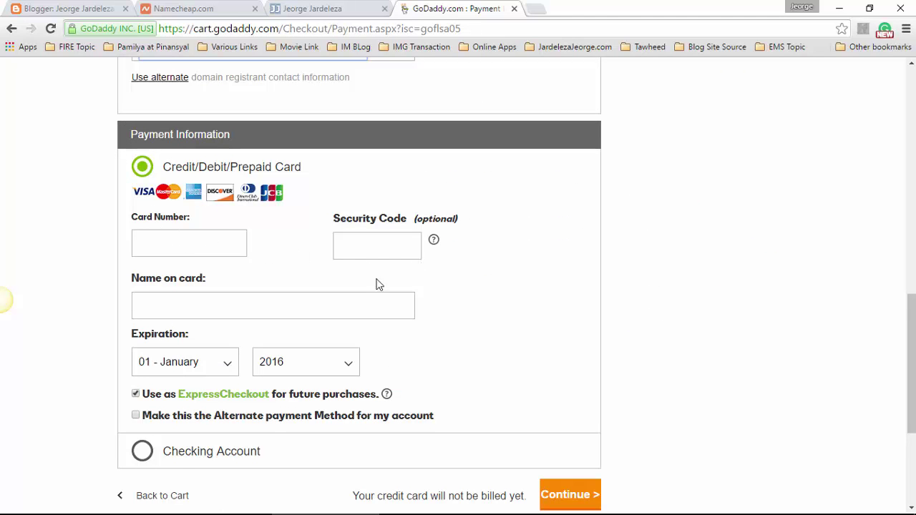
pyautogui.scroll(-2, 379, 284)
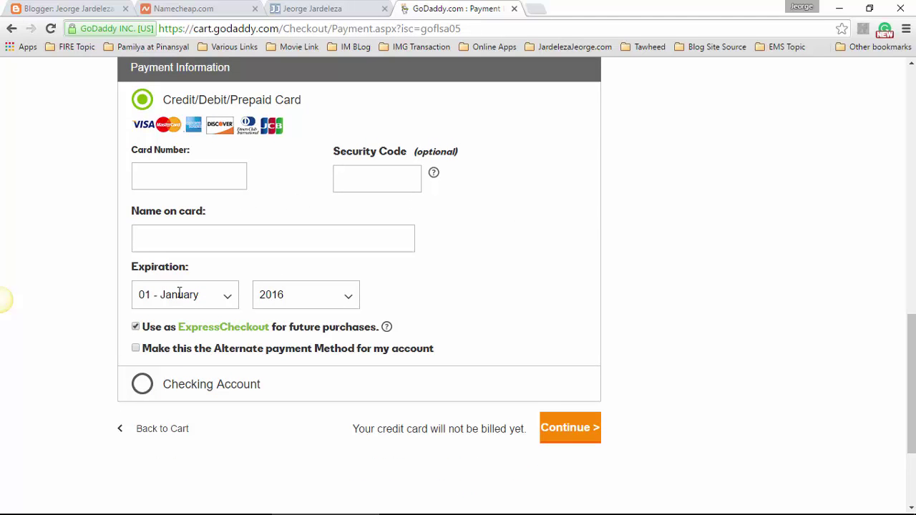
pyautogui.click(580, 439)
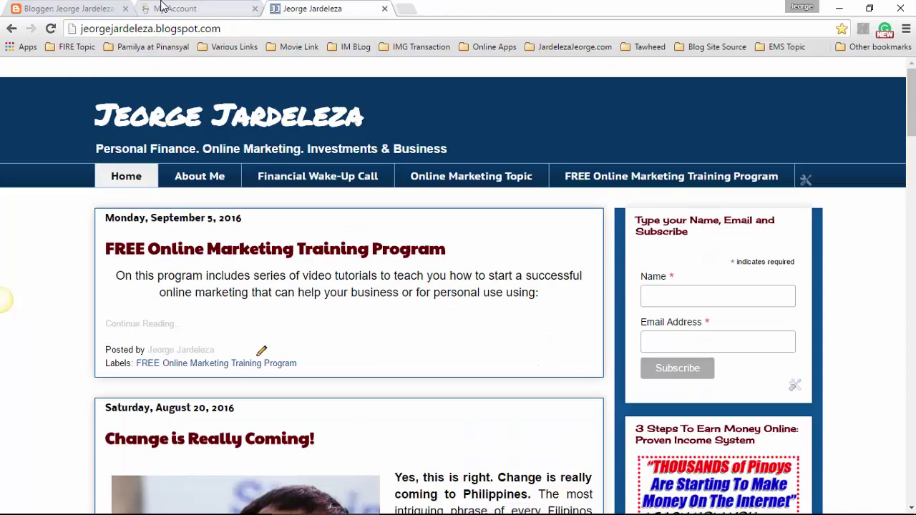
# - Switch to Blogger and open the Basic settings of the first blog in the blog list
pyautogui.click(187, 9)
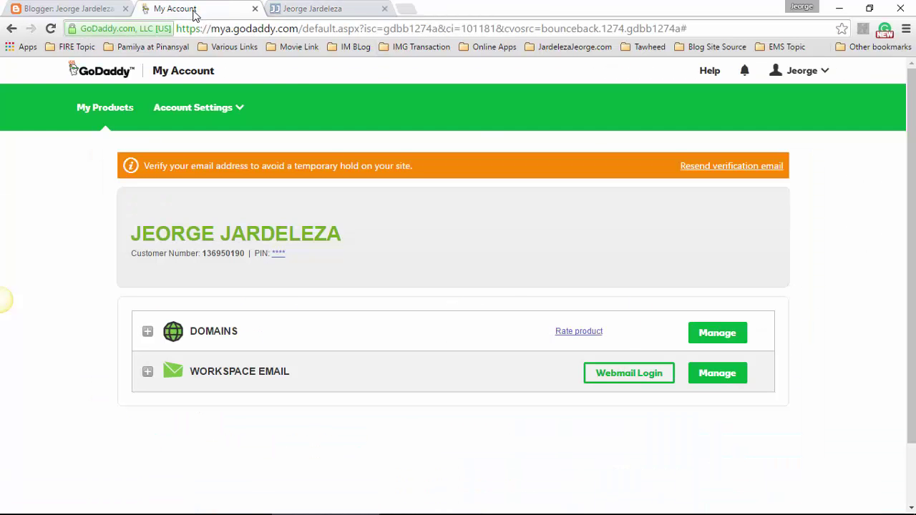
pyautogui.click(62, 9)
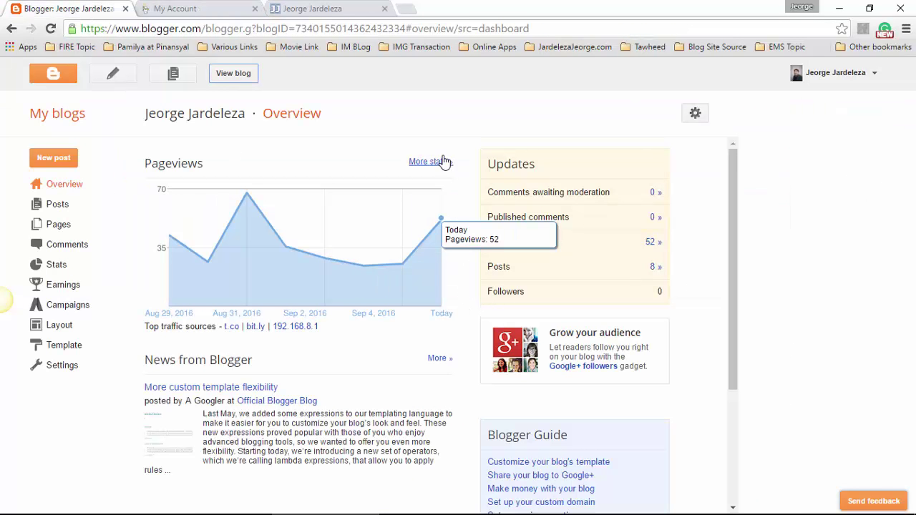
pyautogui.hotkey('alt', 'Left')
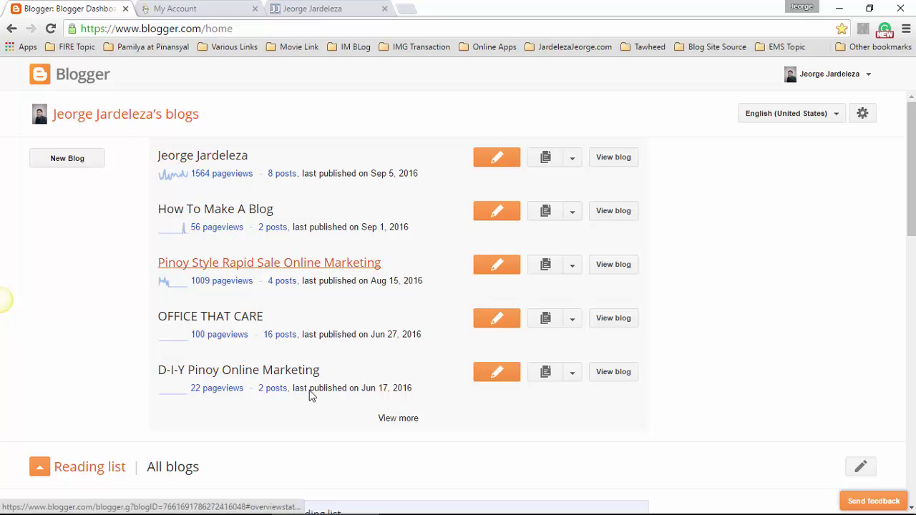
pyautogui.click(201, 163)
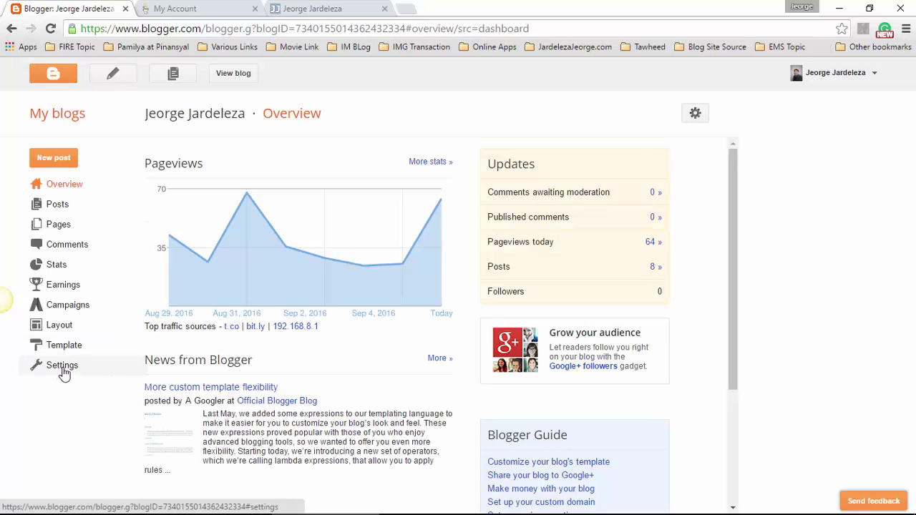
pyautogui.click(63, 365)
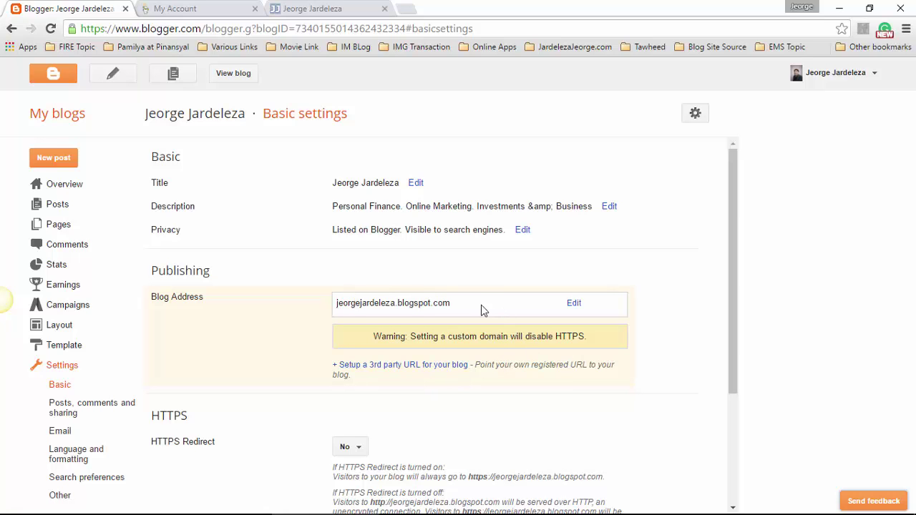
# - Set up a third-party URL for the blog with the registered .com domain, including the www prefix, and save it
pyautogui.click(306, 7)
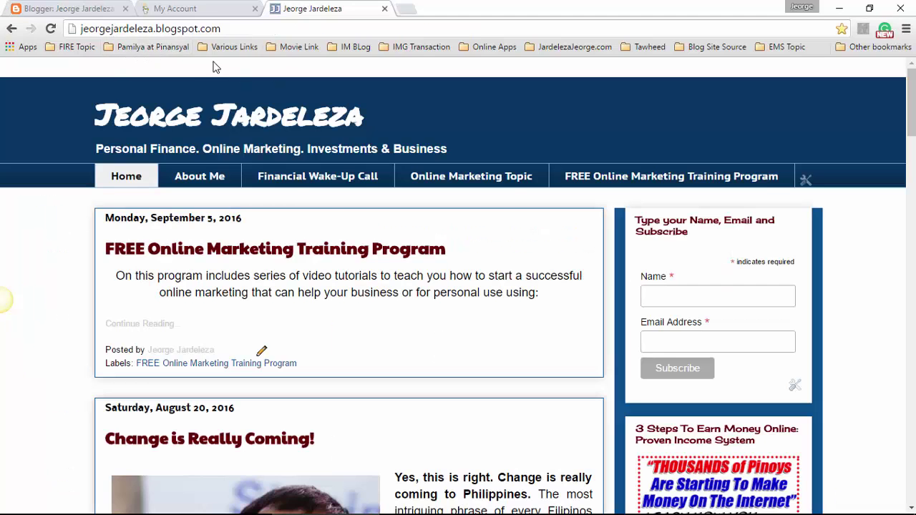
pyautogui.click(81, 10)
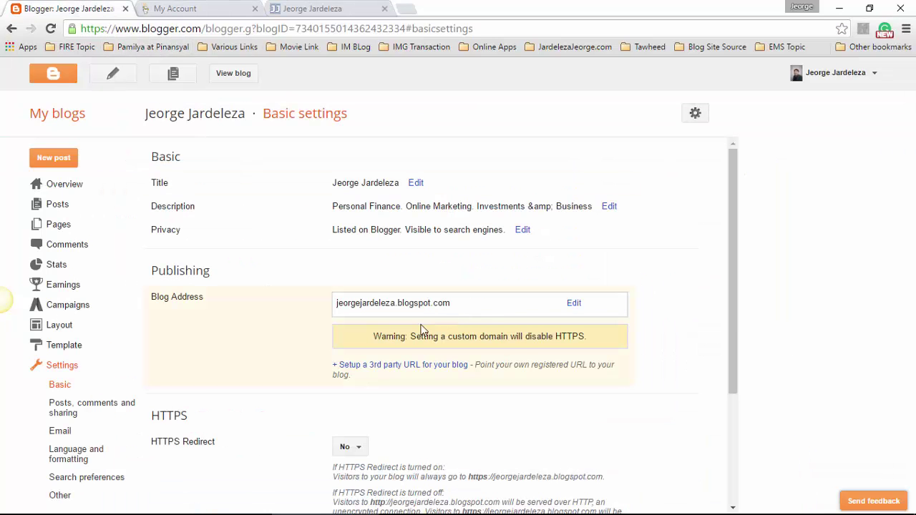
pyautogui.click(393, 366)
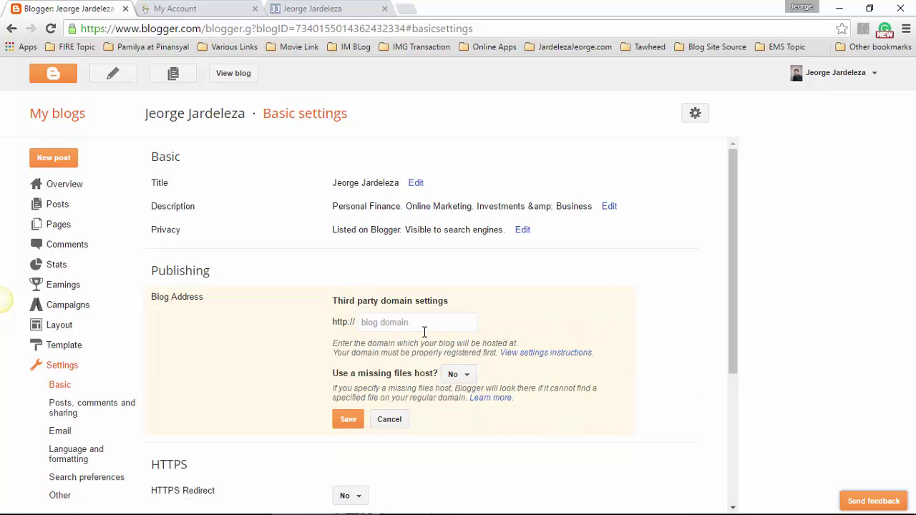
pyautogui.click(389, 325)
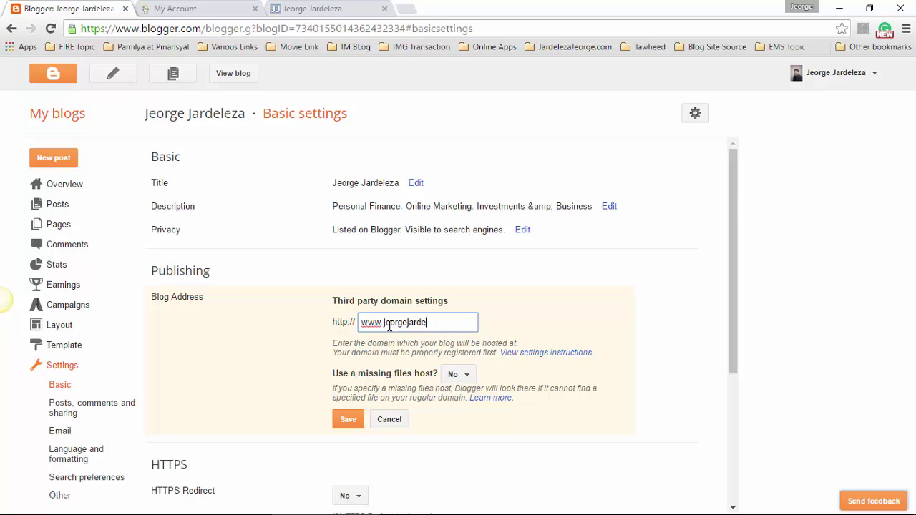
pyautogui.write('.com')
pyautogui.scroll(-1, 612, 333)
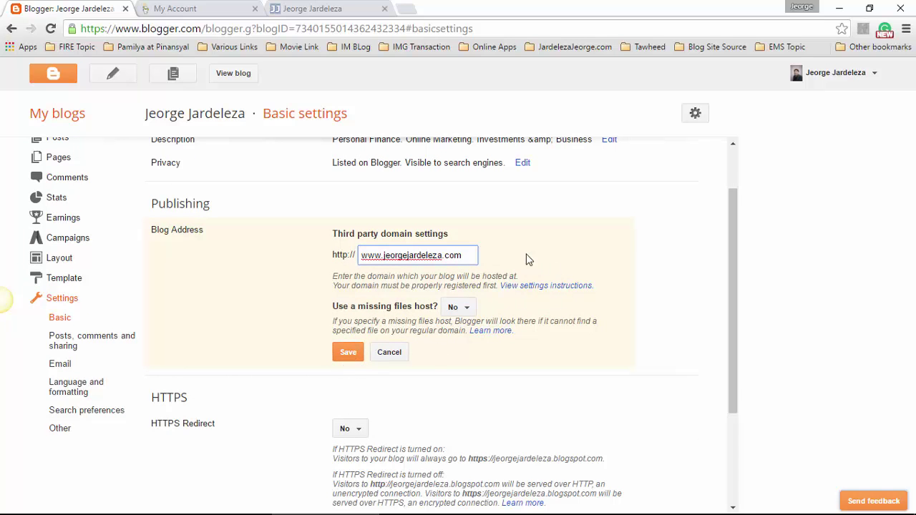
pyautogui.click(351, 352)
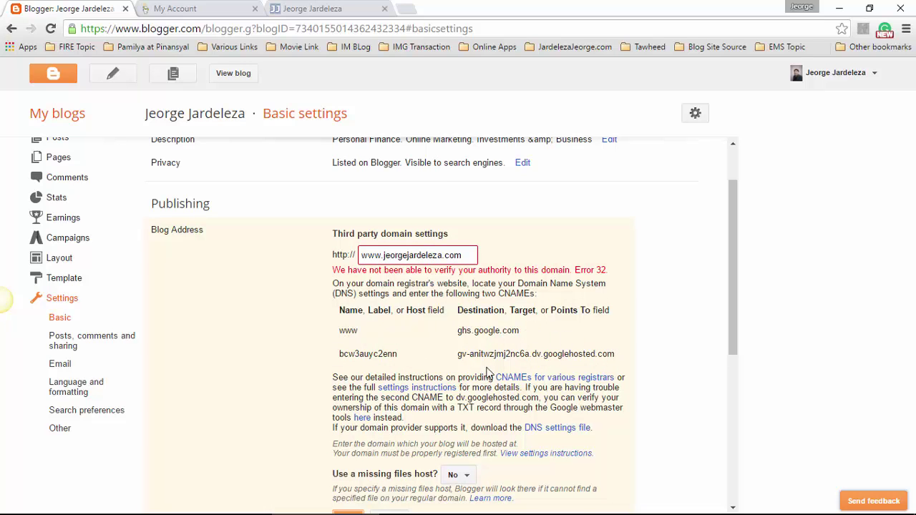
# - Switch to the GoDaddy account and open the DNS records of the registered .com domain
pyautogui.click(199, 9)
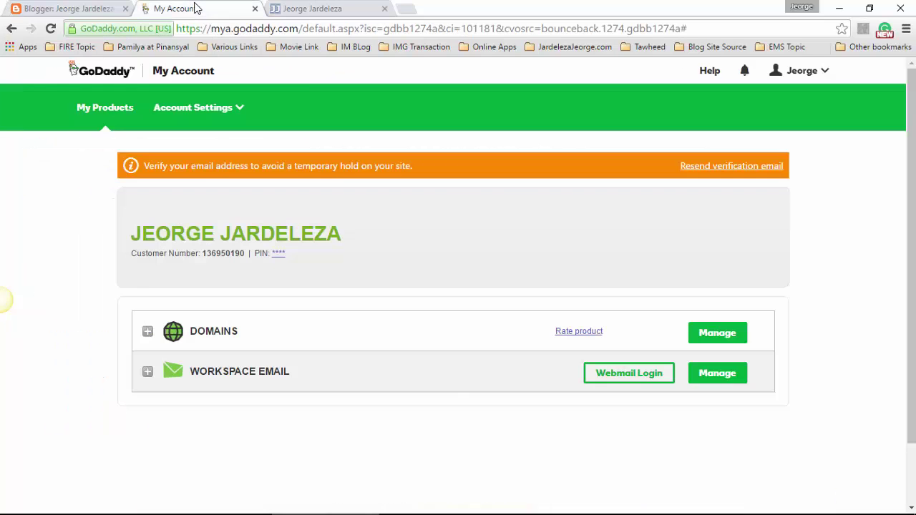
pyautogui.click(72, 9)
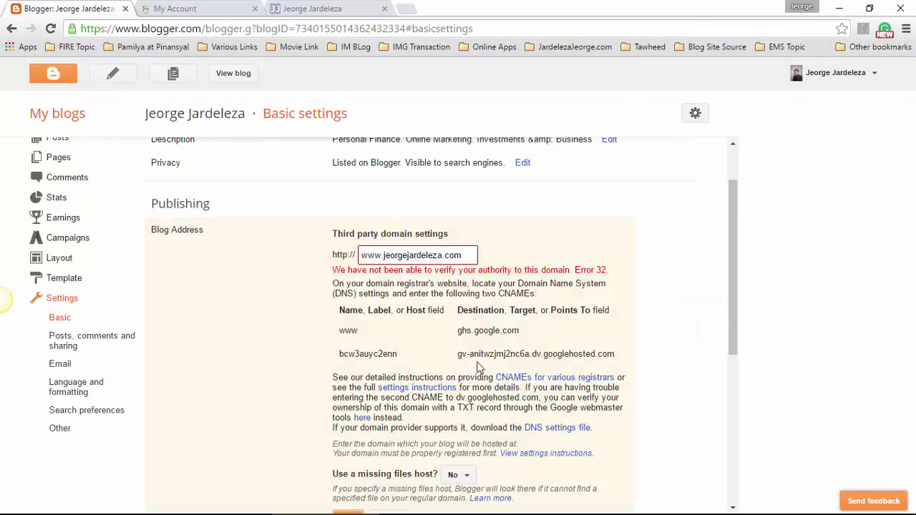
pyautogui.click(190, 10)
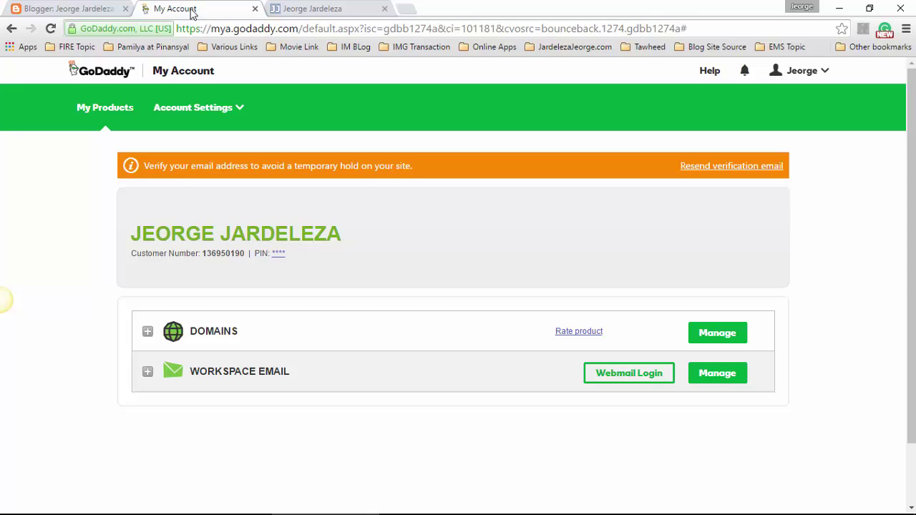
pyautogui.click(720, 340)
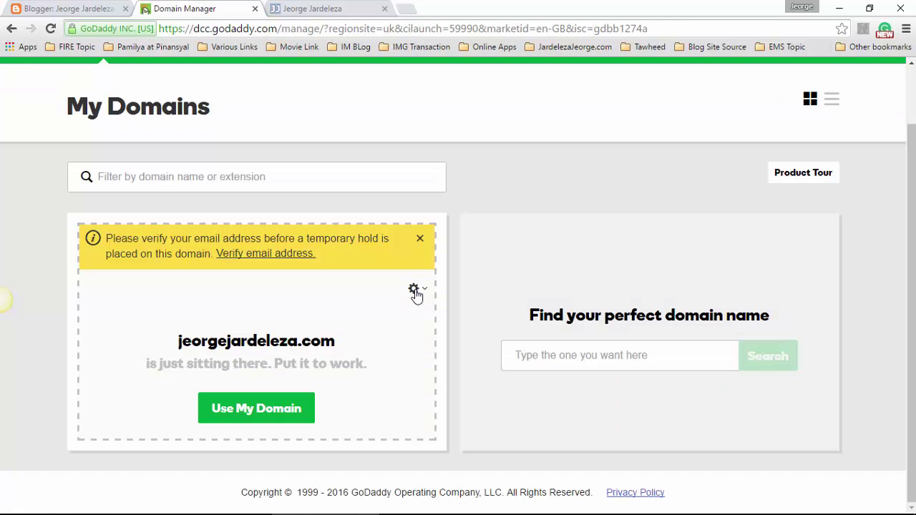
pyautogui.click(415, 290)
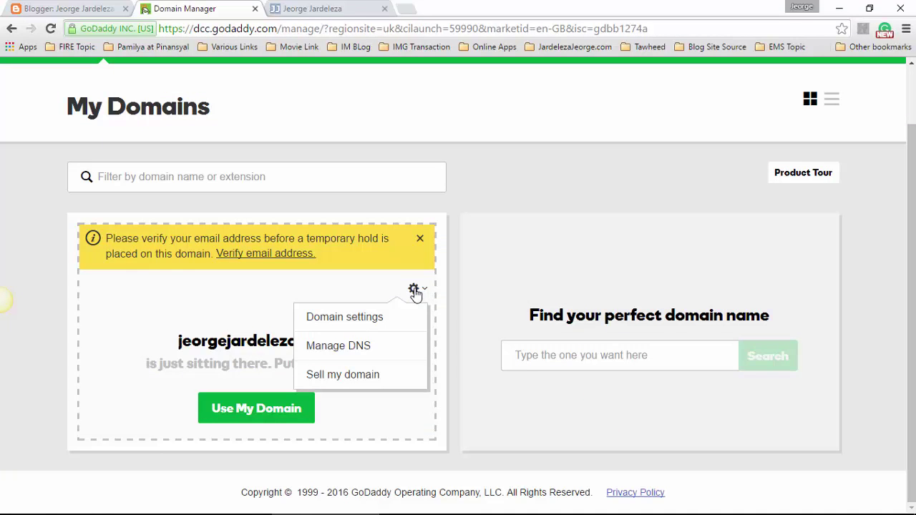
pyautogui.click(359, 350)
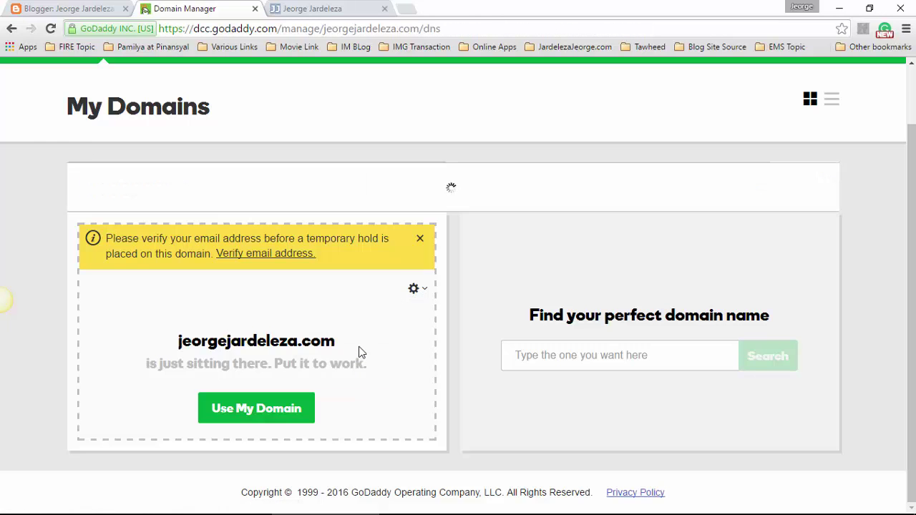
pyautogui.scroll(-5, 572, 292)
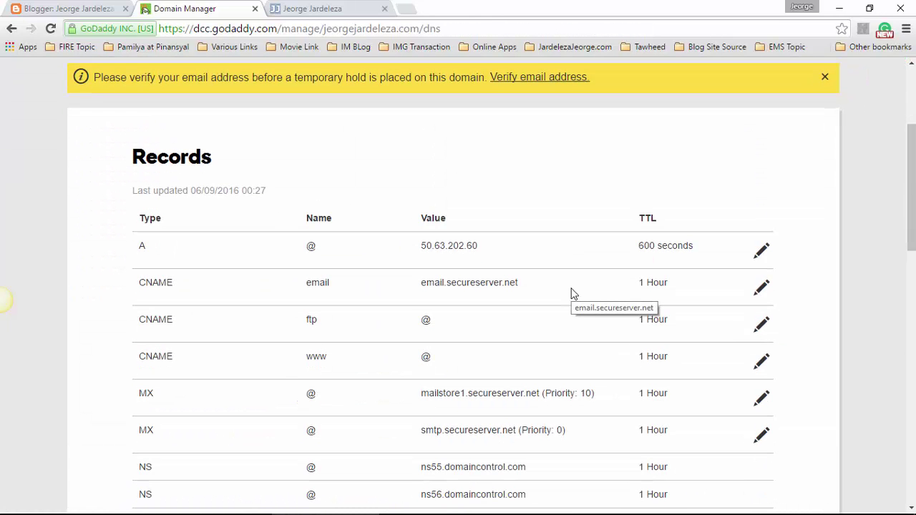
pyautogui.scroll(-1, 573, 292)
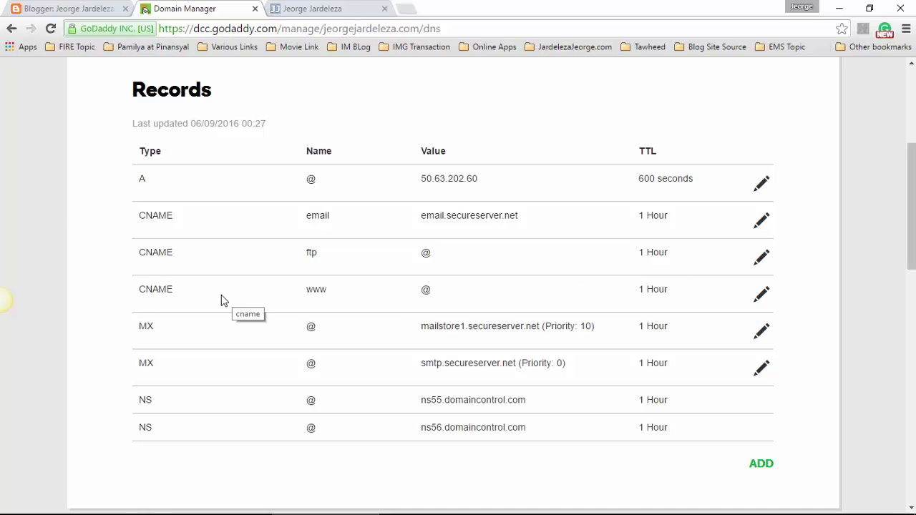
# - Open the www CNAME record for editing in GoDaddy and copy the matching www host from Blogger's CNAME instructions
pyautogui.click(43, 9)
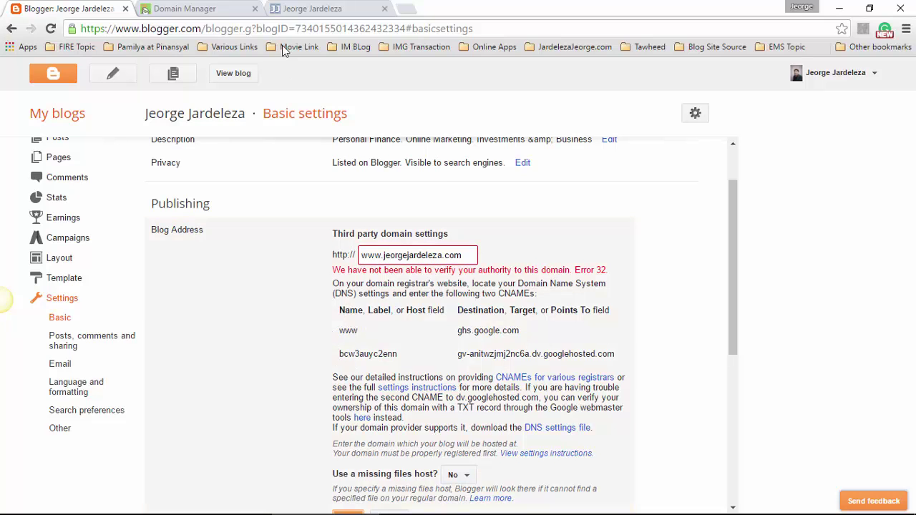
pyautogui.click(207, 8)
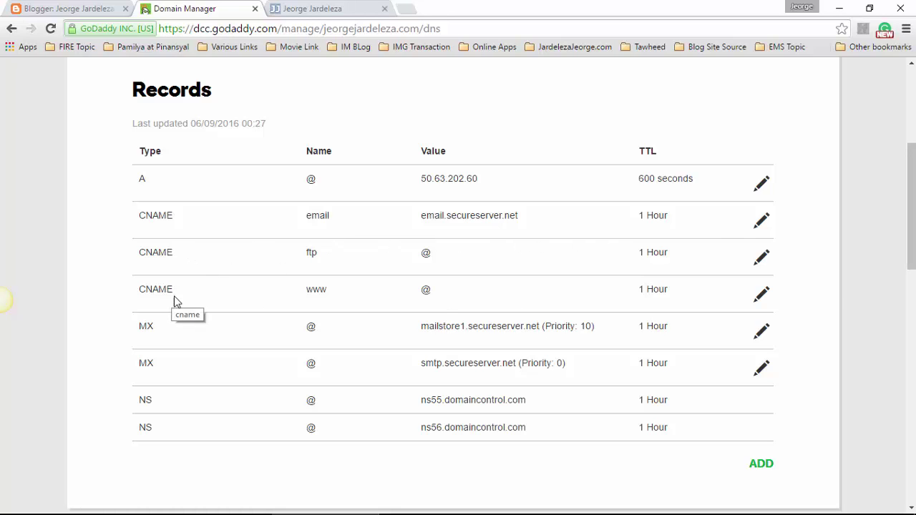
pyautogui.click(761, 297)
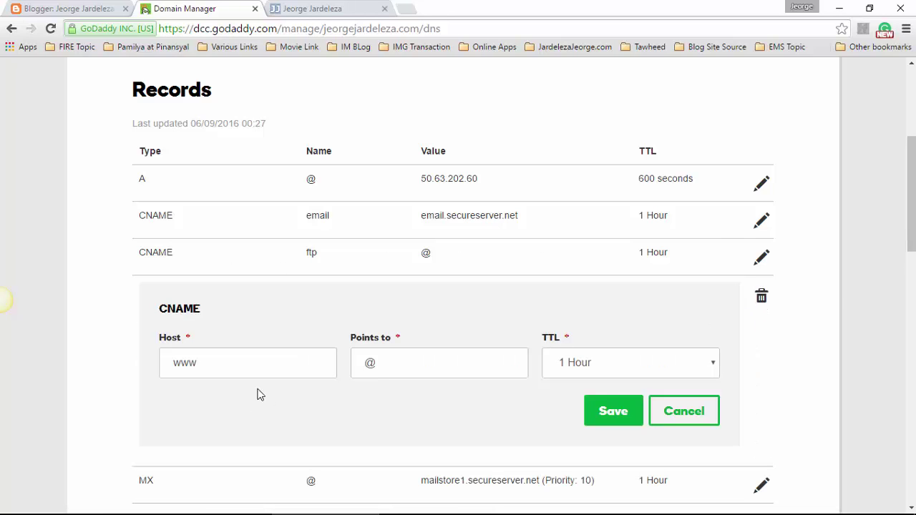
pyautogui.click(66, 10)
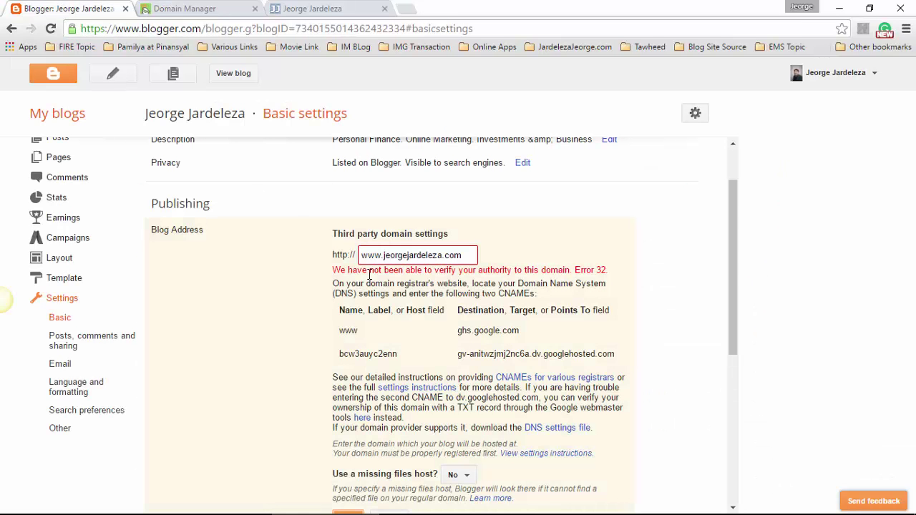
pyautogui.moveTo(372, 332); pyautogui.dragTo(334, 331)
pyautogui.rightClick(344, 332)
pyautogui.click(369, 343)
pyautogui.click(183, 9)
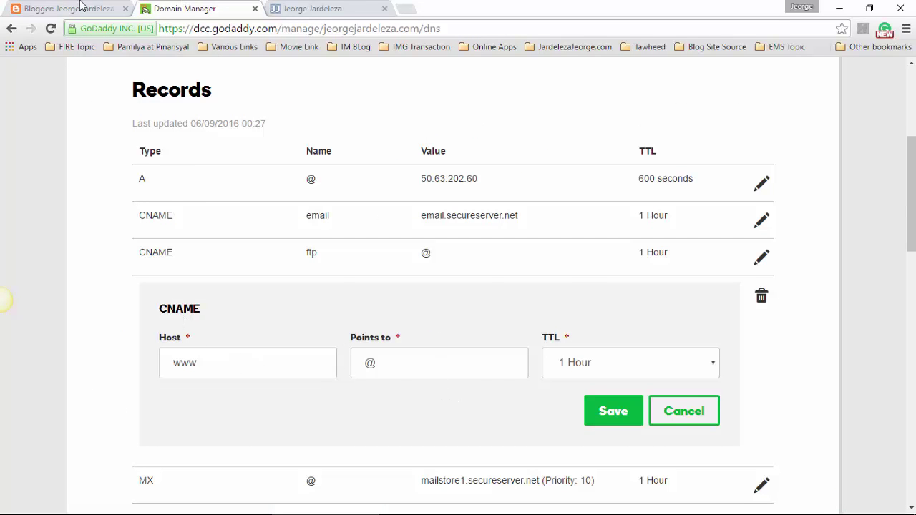
# - Copy ghs.google.com from Blogger's instructions, set it as the destination of GoDaddy's www CNAME record, and save the record
pyautogui.click(106, 10)
pyautogui.moveTo(457, 331); pyautogui.dragTo(528, 335)
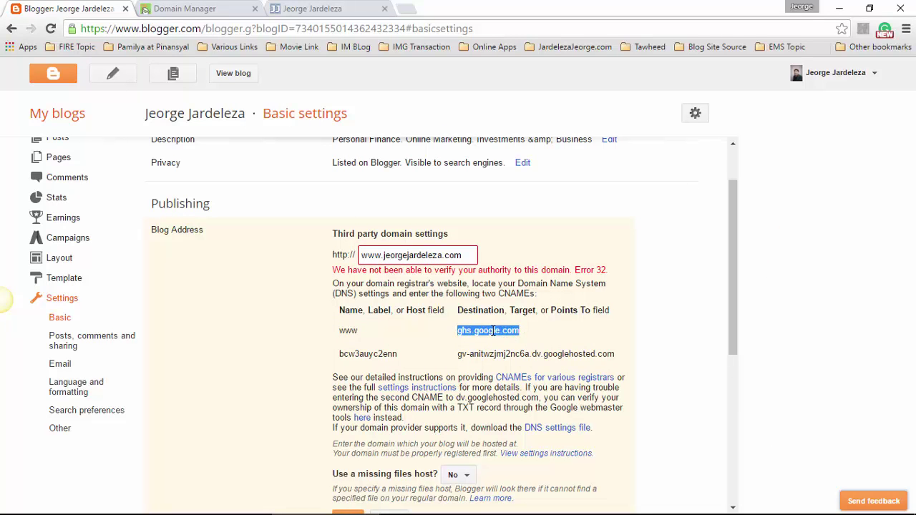
pyautogui.rightClick(493, 330)
pyautogui.click(514, 339)
pyautogui.click(185, 10)
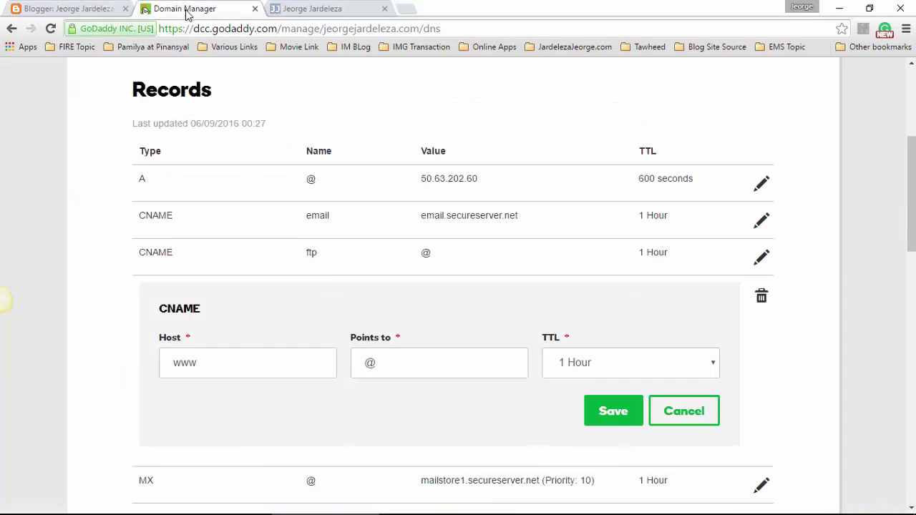
pyautogui.doubleClick(368, 363)
pyautogui.rightClick(369, 363)
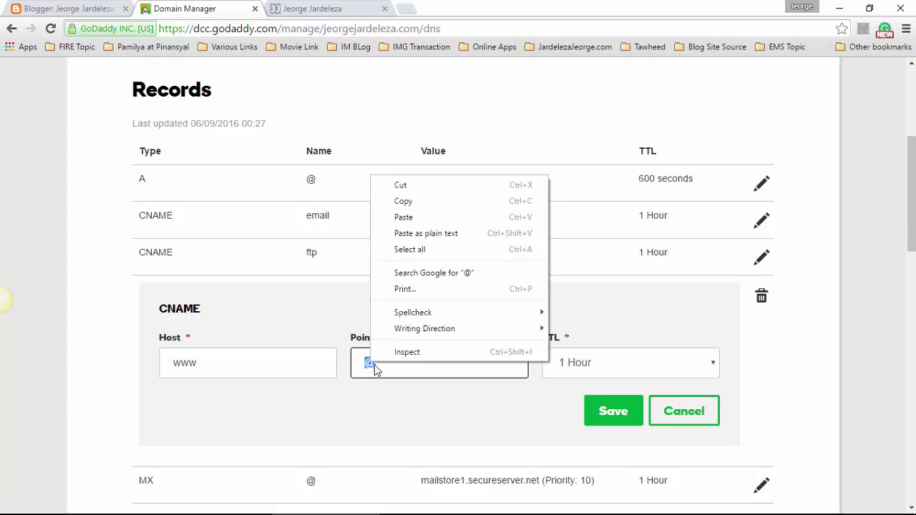
pyautogui.click(405, 217)
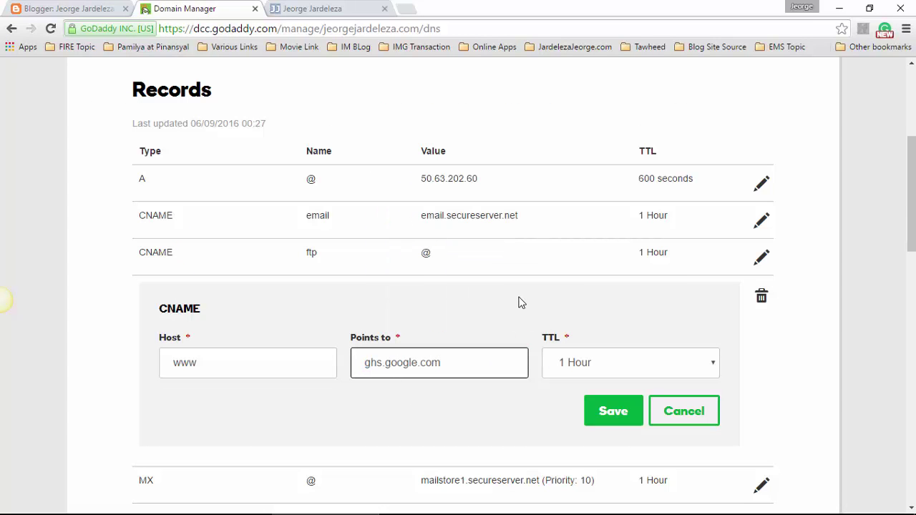
pyautogui.click(619, 424)
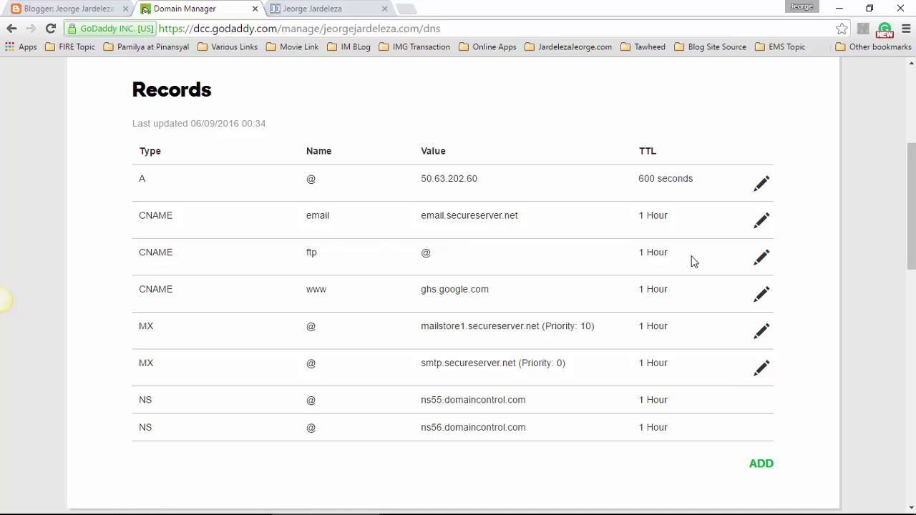
# - Edit the ftp CNAME record in GoDaddy and replace its host with the verification host name copied from Blogger's second CNAME
pyautogui.click(762, 258)
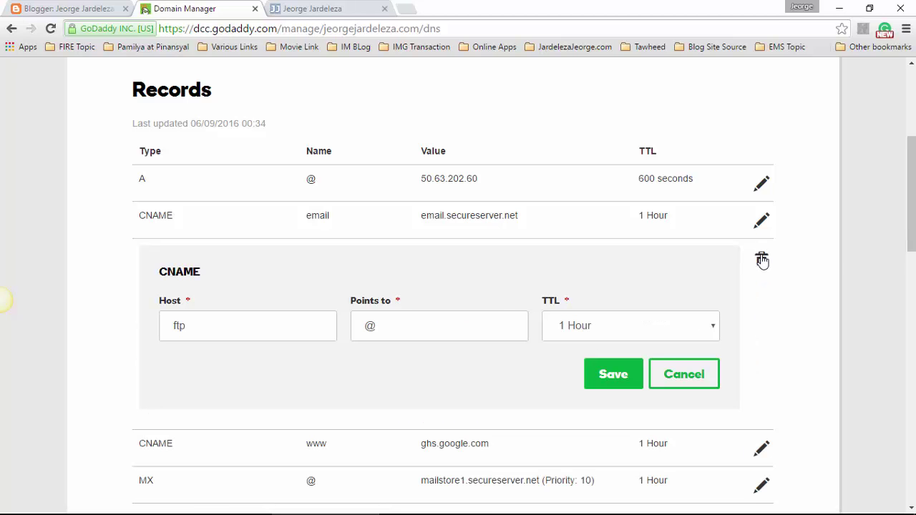
pyautogui.click(85, 11)
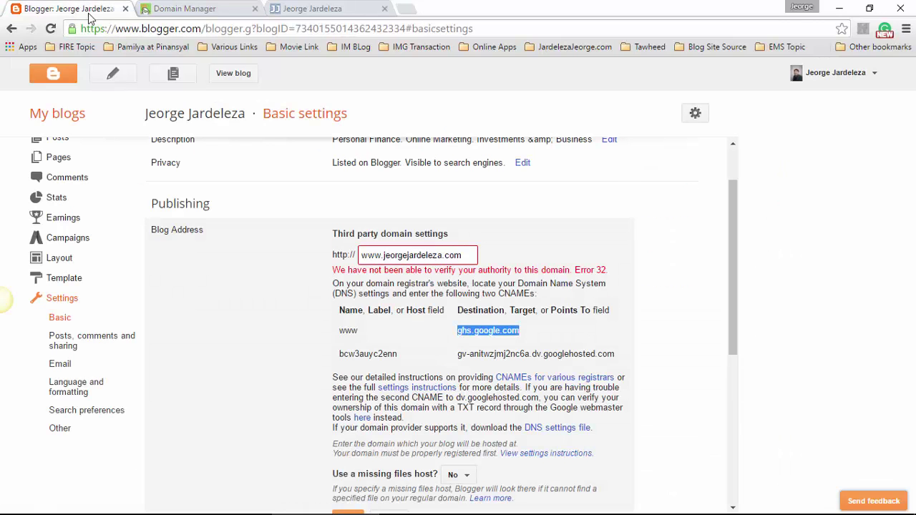
pyautogui.moveTo(338, 354); pyautogui.dragTo(405, 353)
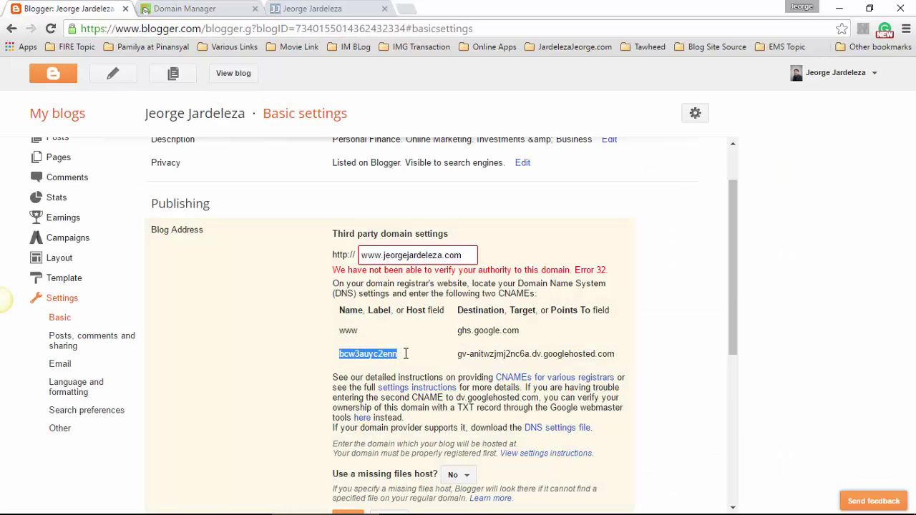
pyautogui.rightClick(380, 358)
pyautogui.click(400, 364)
pyautogui.click(176, 8)
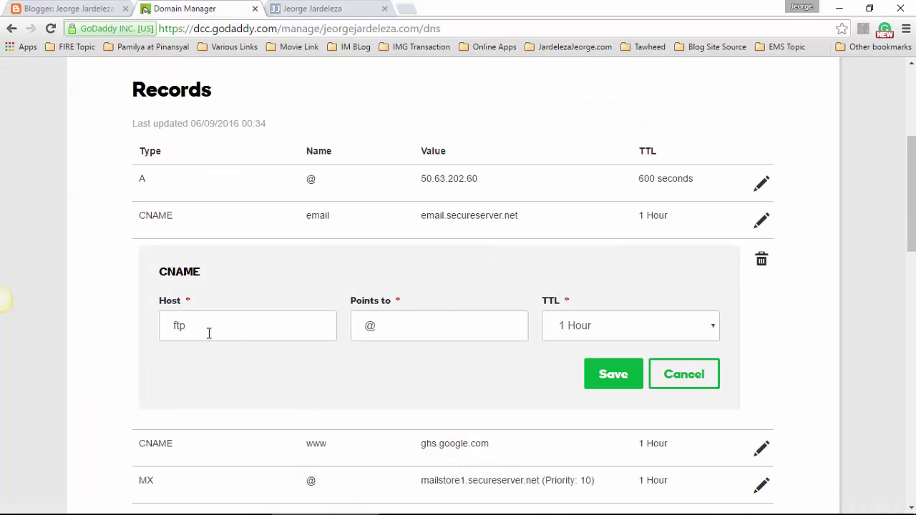
pyautogui.moveTo(198, 327); pyautogui.dragTo(168, 325)
pyautogui.rightClick(176, 327)
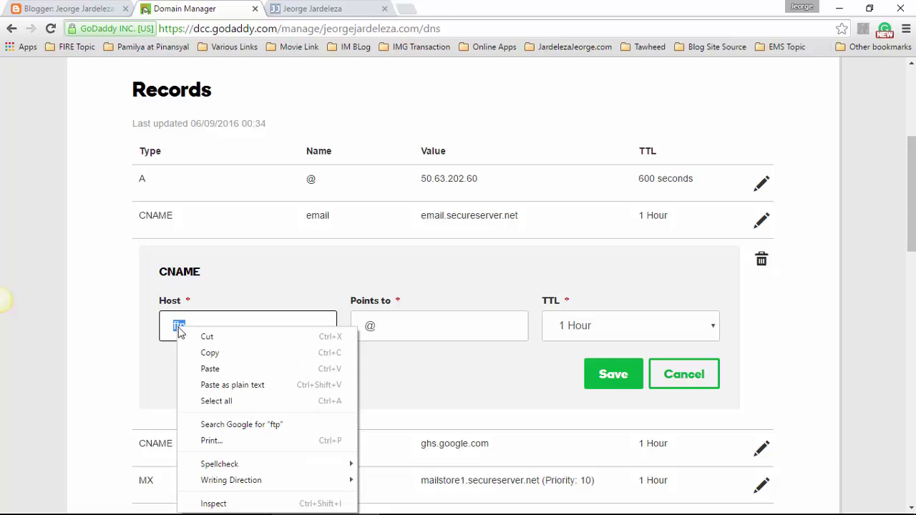
pyautogui.click(218, 380)
# - Point the edited CNAME record to the dv.googlehosted.com verification destination copied from Blogger, and save the record
pyautogui.click(82, 10)
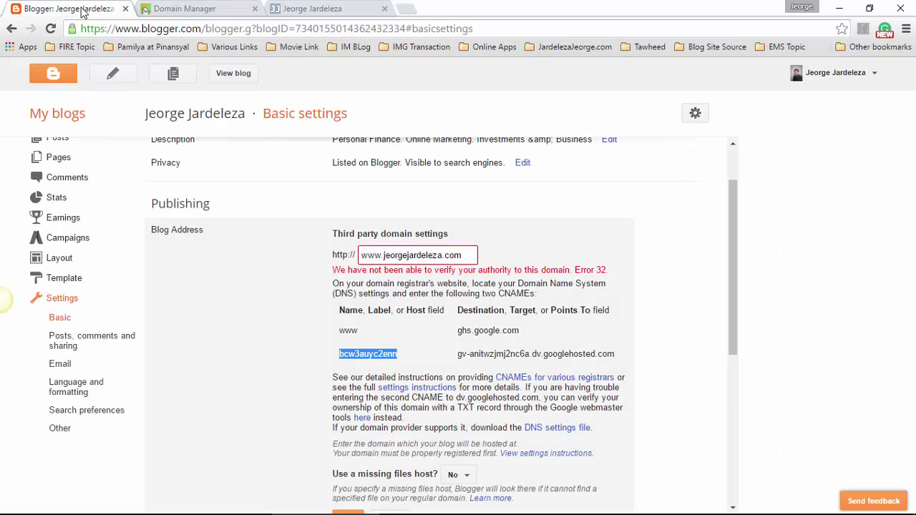
pyautogui.moveTo(459, 358); pyautogui.dragTo(617, 366)
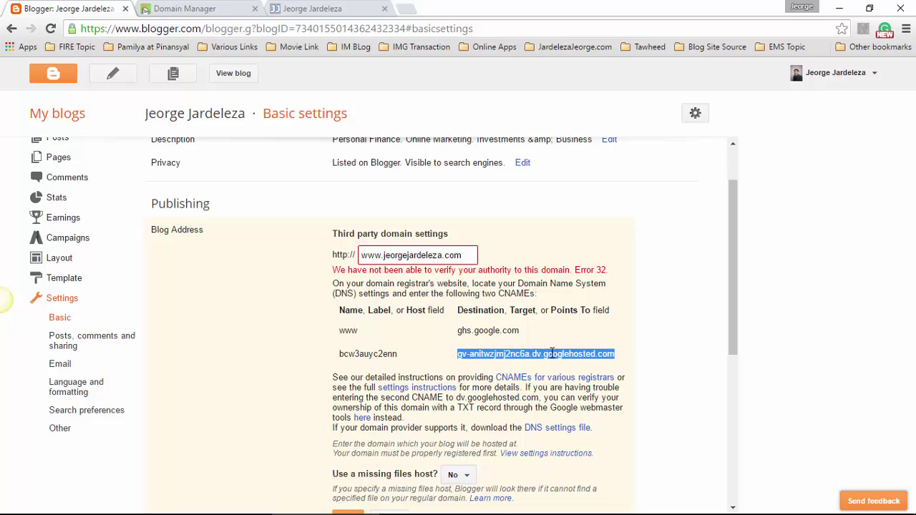
pyautogui.rightClick(551, 352)
pyautogui.click(577, 360)
pyautogui.click(249, 6)
pyautogui.doubleClick(366, 325)
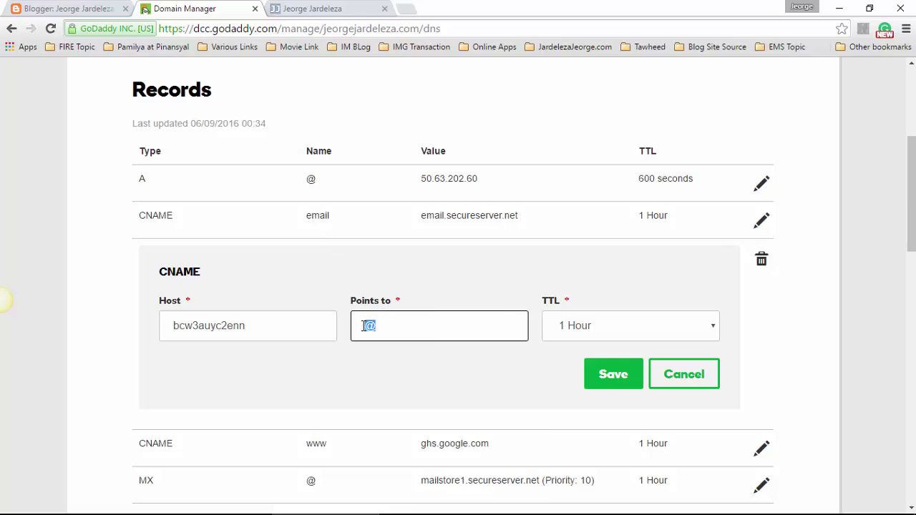
pyautogui.rightClick(369, 325)
pyautogui.click(397, 370)
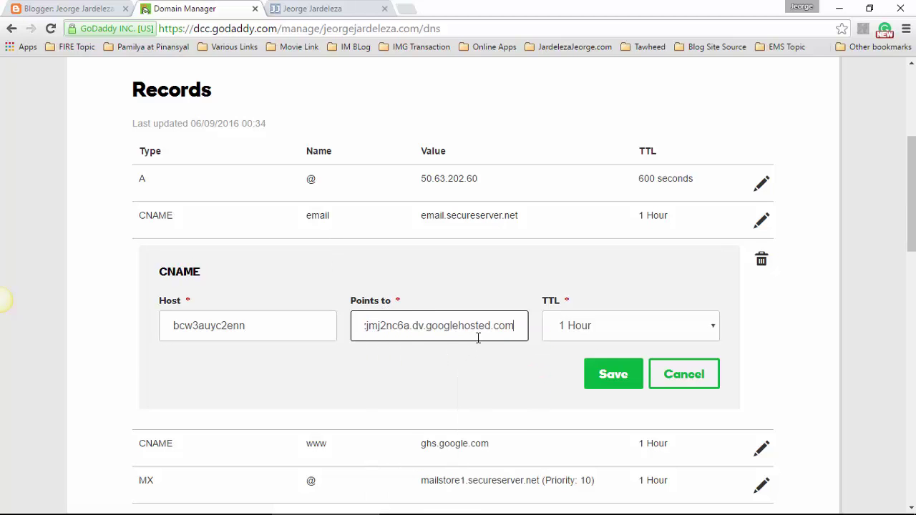
pyautogui.click(620, 379)
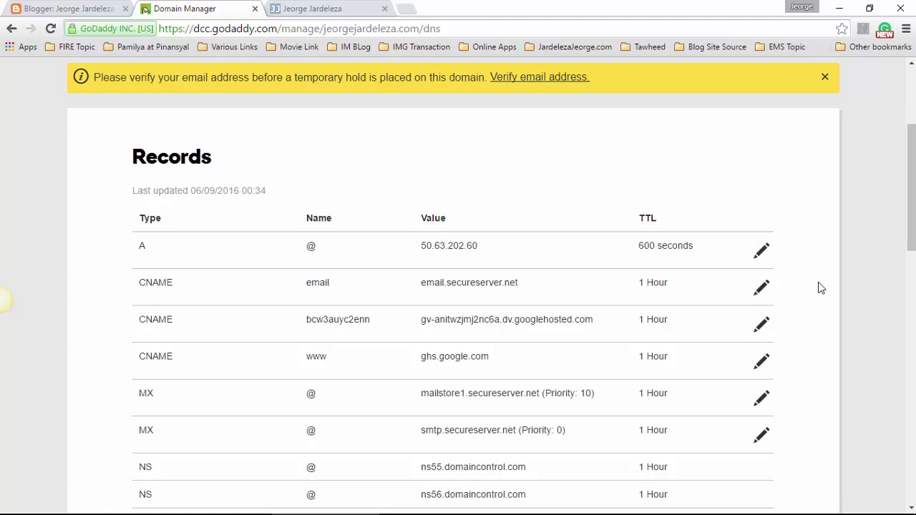
# - Switch to Blogger and save the third-party domain settings of the blog again
pyautogui.scroll(3, 777, 267)
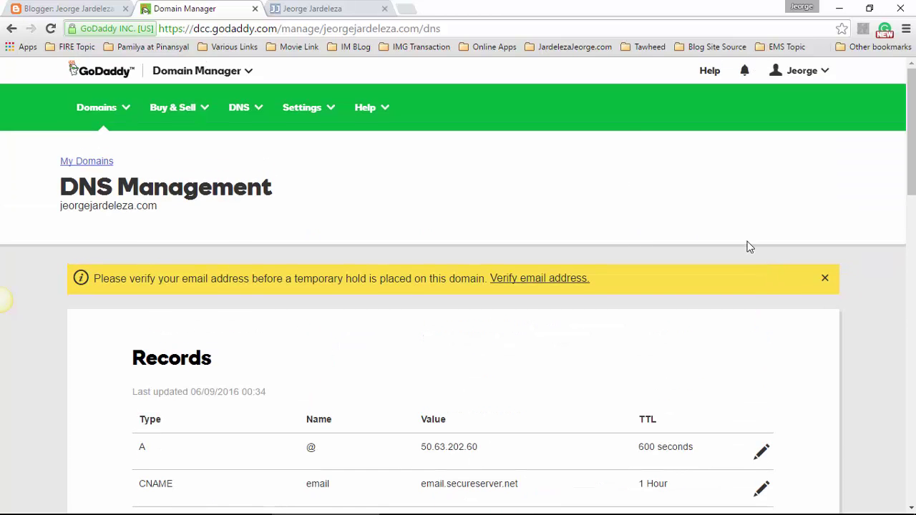
pyautogui.click(64, 8)
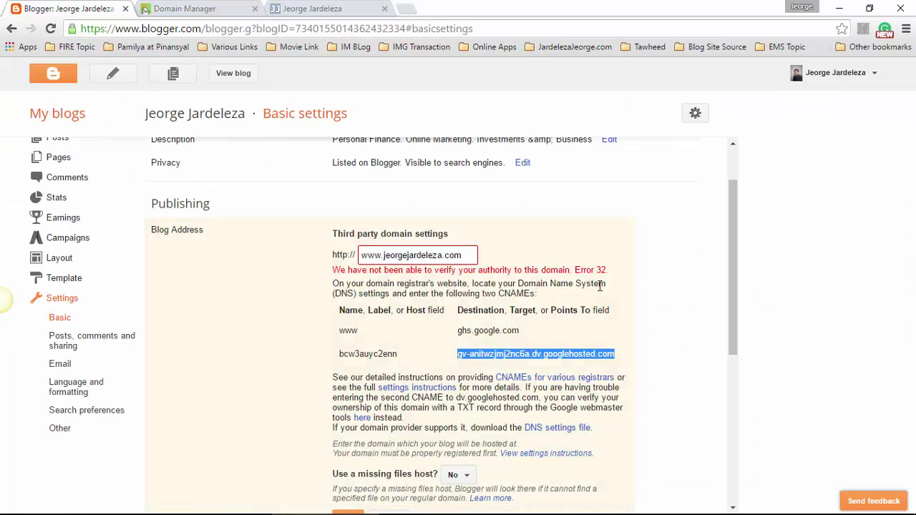
pyautogui.scroll(-2, 619, 286)
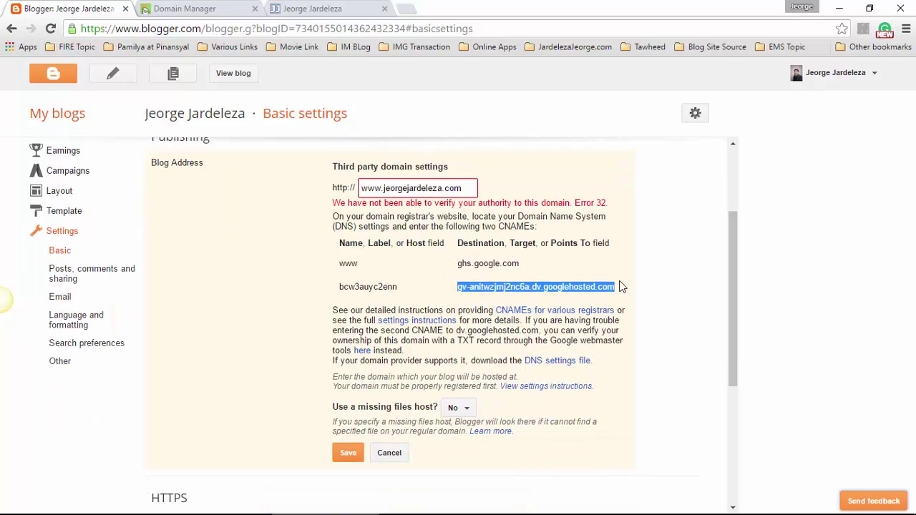
pyautogui.click(348, 386)
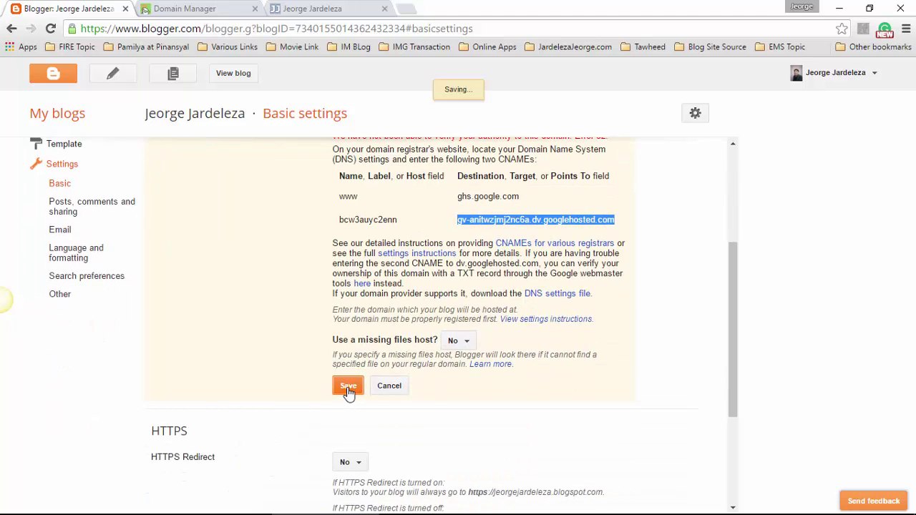
pyautogui.scroll(2, 651, 351)
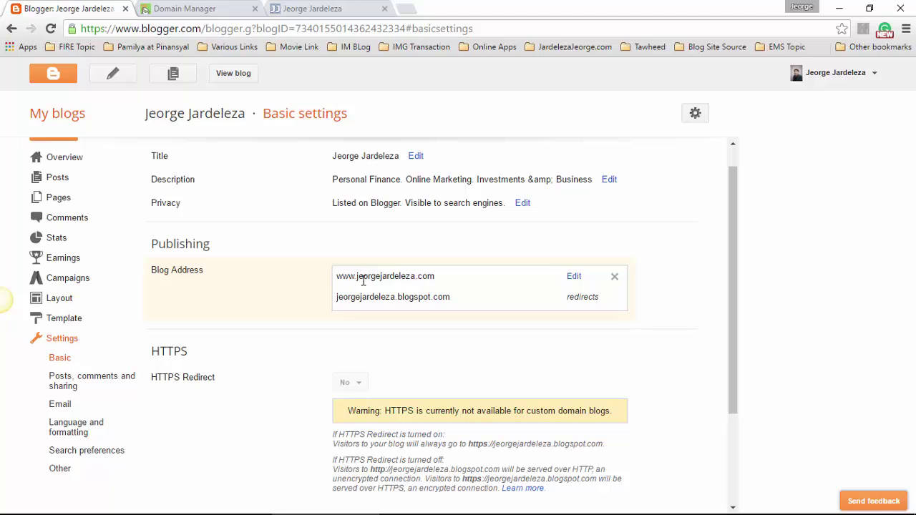
# - Reload the published blog to check its custom domain address, close the subscription pop-up, and return to Blogger's Basic settings
pyautogui.click(460, 284)
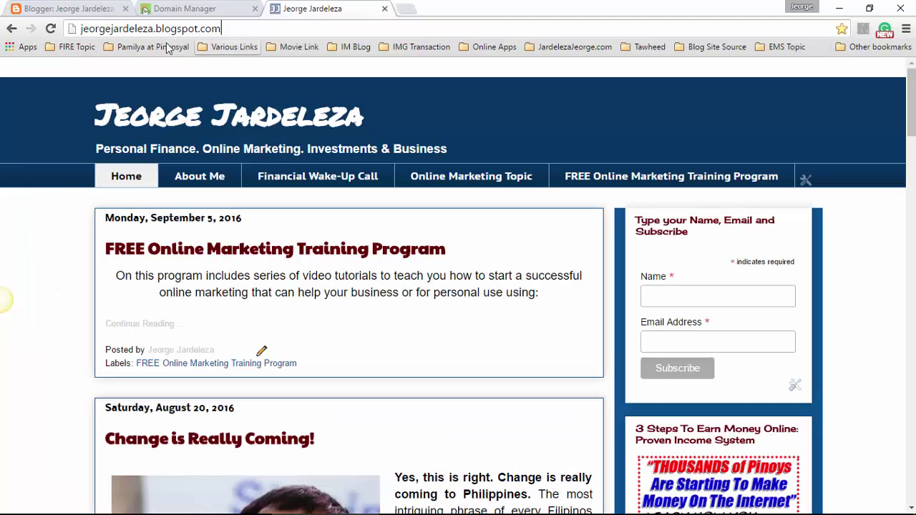
pyautogui.click(50, 29)
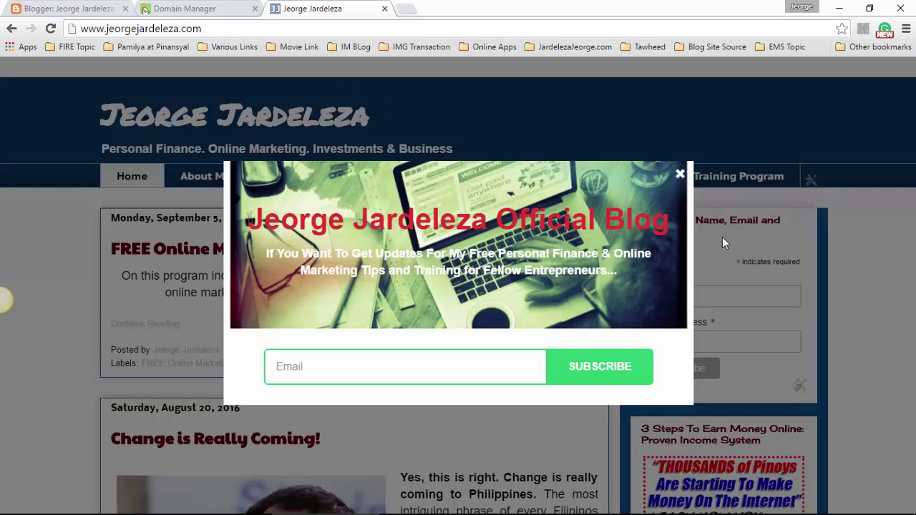
pyautogui.click(680, 174)
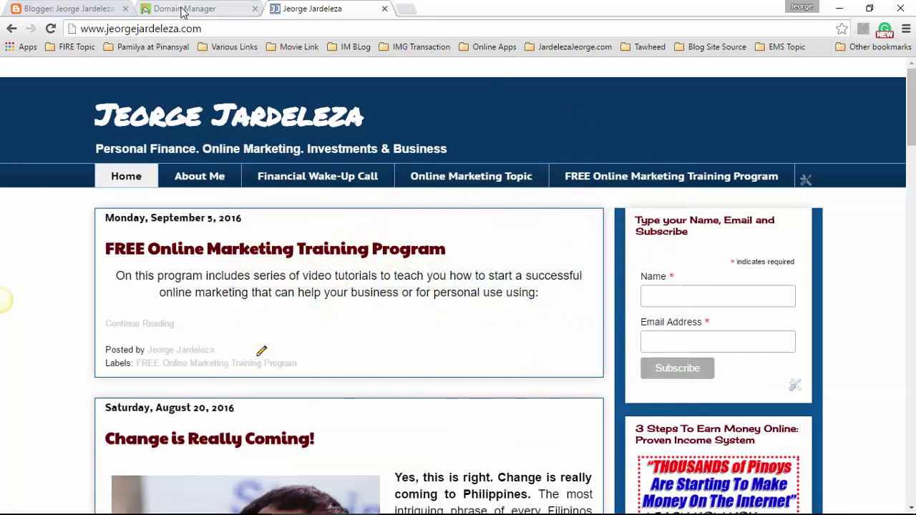
pyautogui.click(185, 8)
pyautogui.click(96, 8)
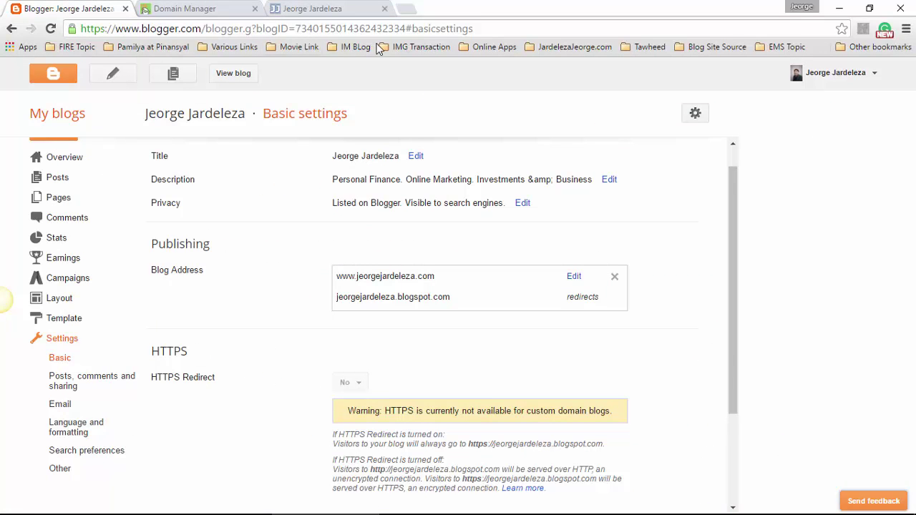